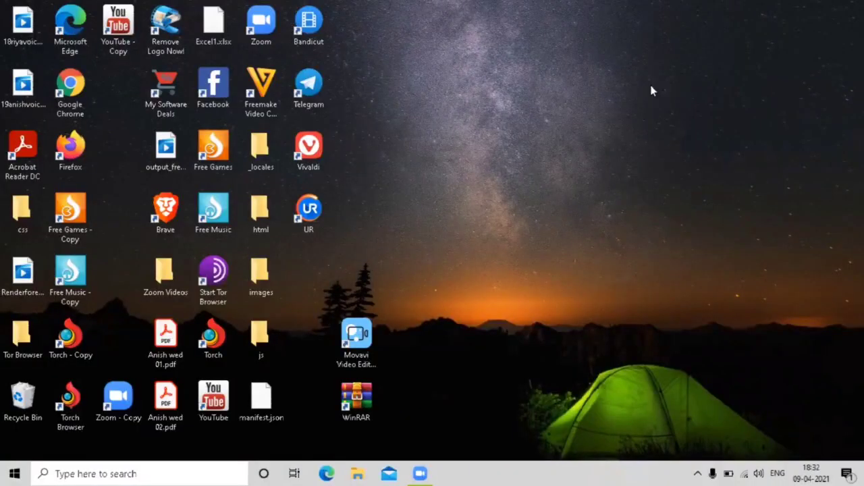
# - Search the Start menu for regedit and launch Registry Editor as administrator
pyautogui.press('super')
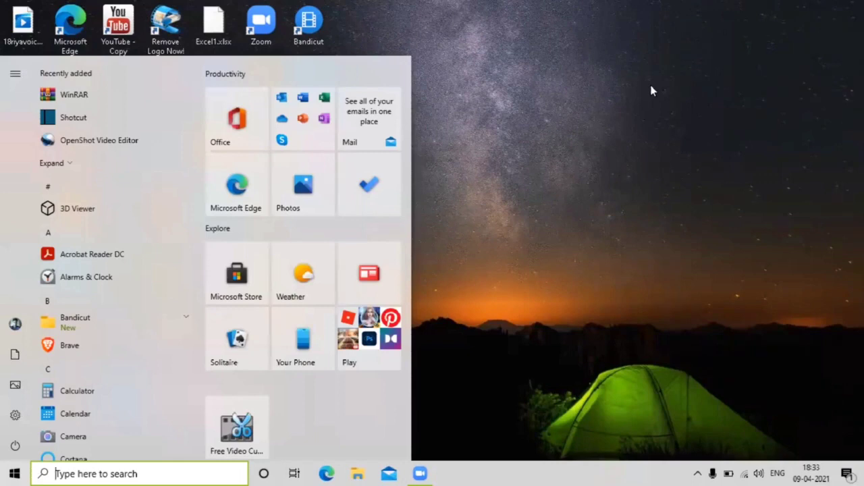
pyautogui.write('rege')
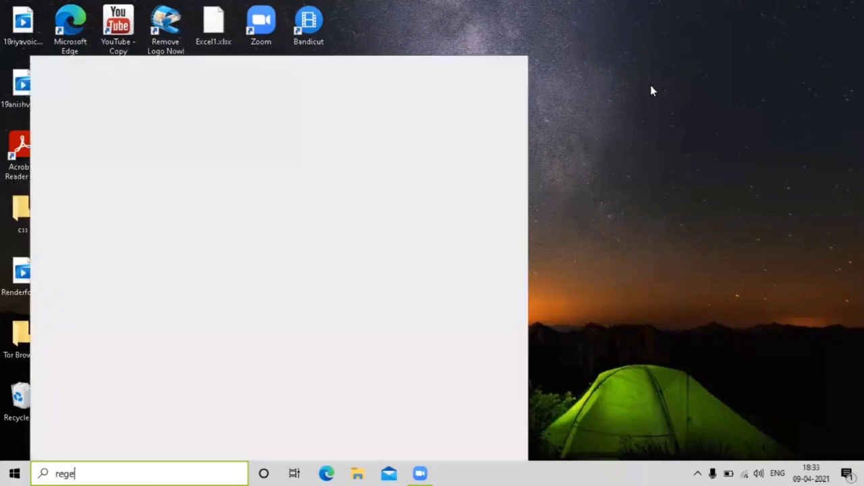
pyautogui.write('dit')
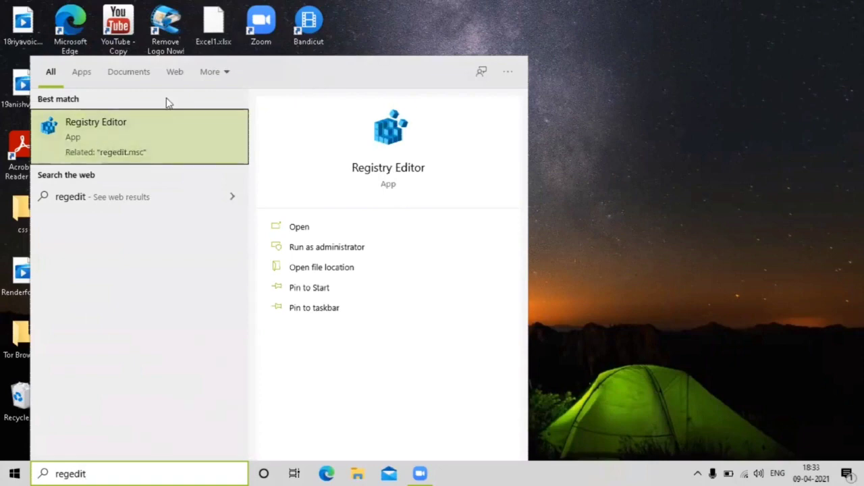
pyautogui.click(340, 247)
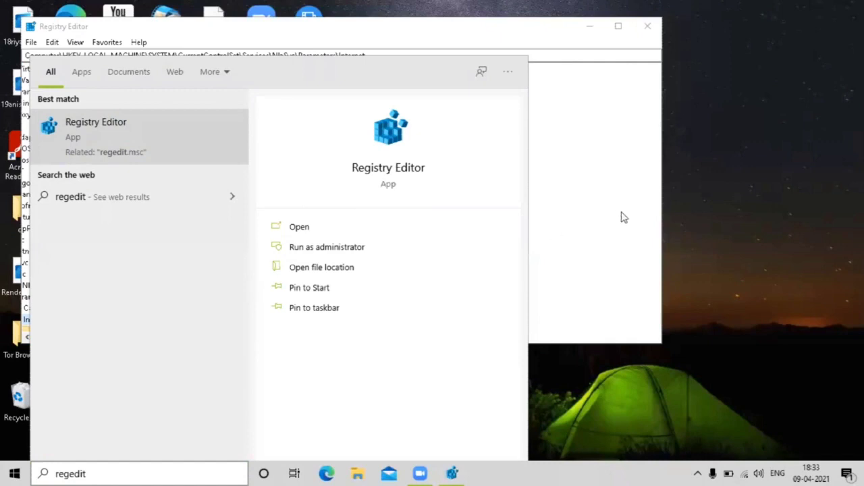
# - Bring Registry Editor forward, adjust its layout, and re-expand HKEY_LOCAL_MACHINE
pyautogui.click(624, 218)
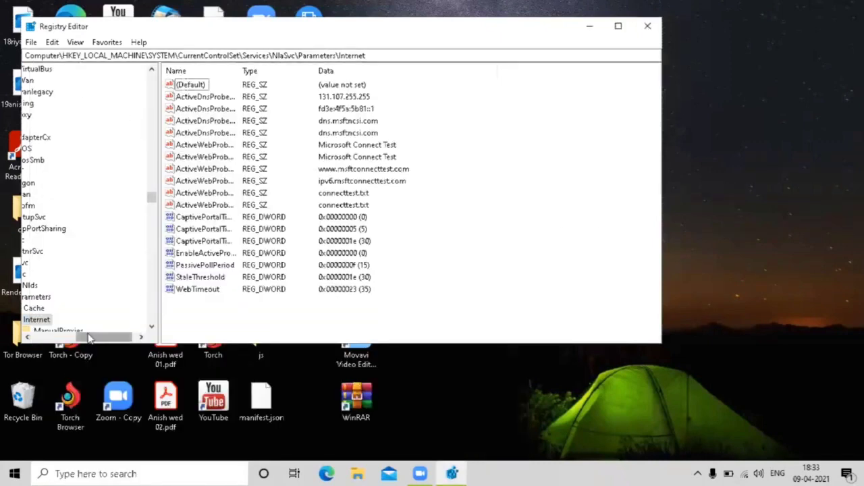
pyautogui.moveTo(90, 338); pyautogui.dragTo(42, 338)
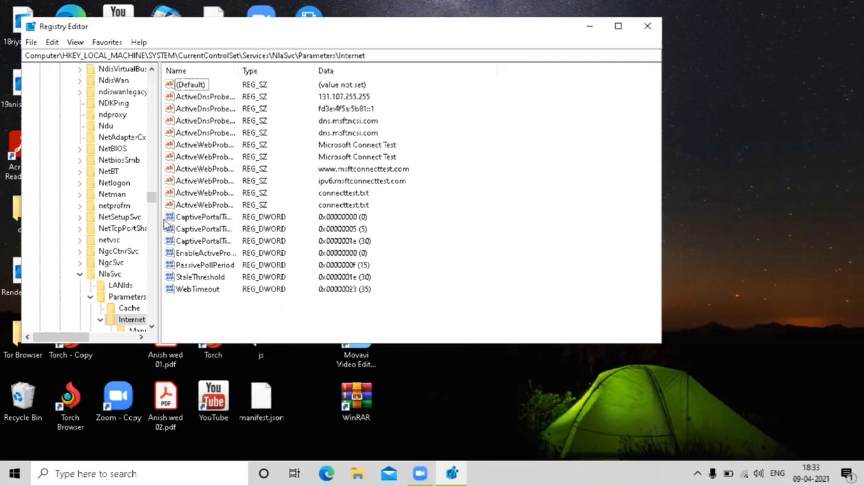
pyautogui.moveTo(152, 196); pyautogui.dragTo(162, 78)
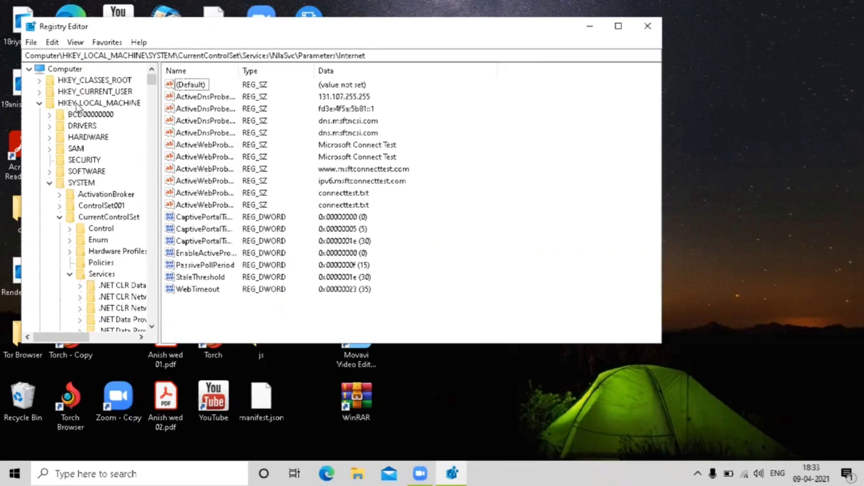
pyautogui.click(78, 105)
pyautogui.click(39, 102)
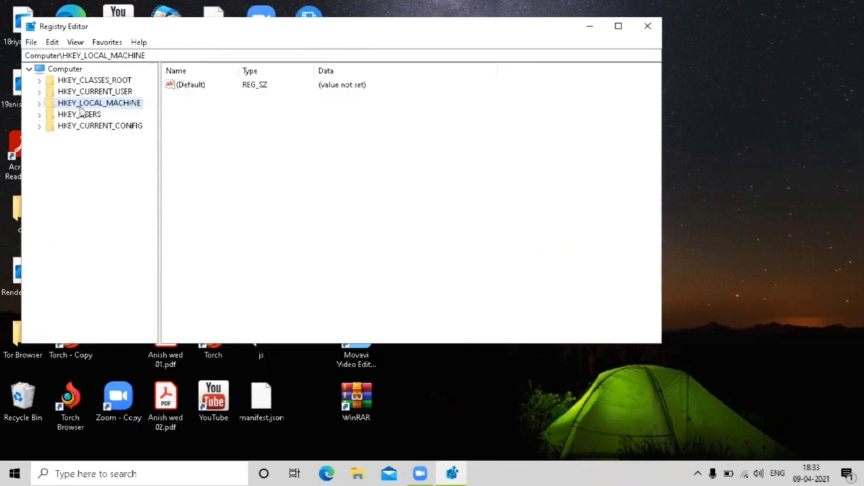
pyautogui.click(39, 106)
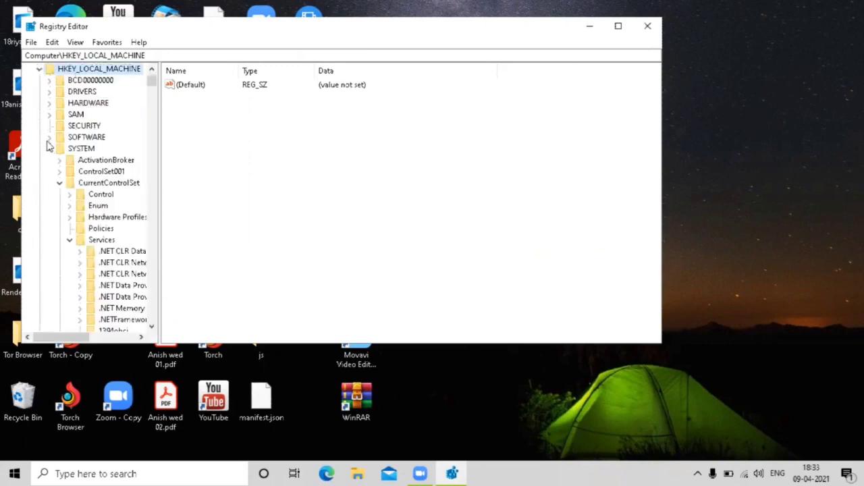
# - Browse the SAM and HARDWARE keys, then expand SYSTEM down to CurrentControlSet\Services
pyautogui.click(48, 148)
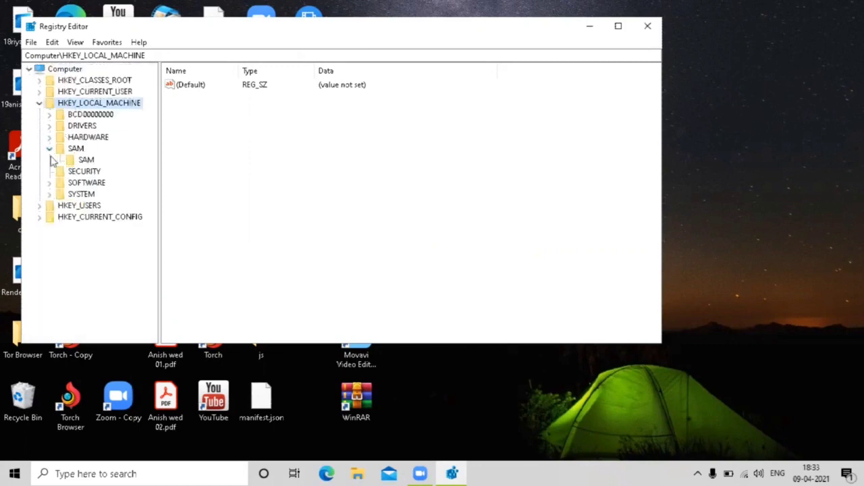
pyautogui.click(48, 149)
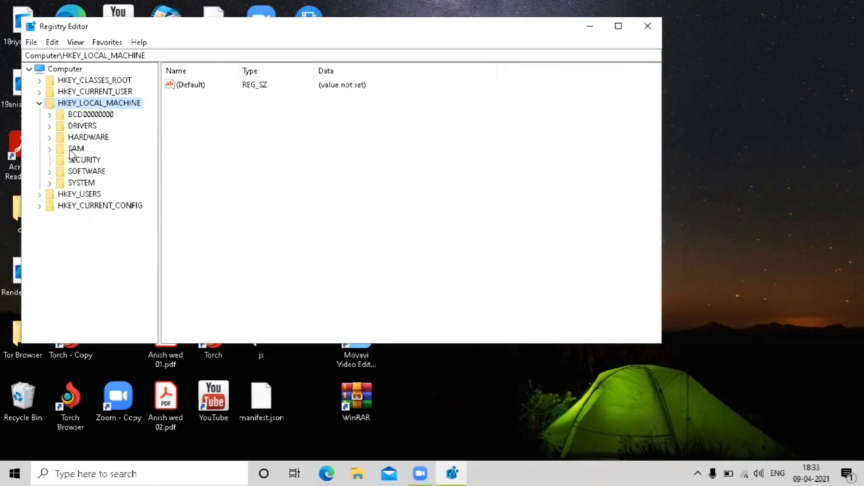
pyautogui.click(49, 137)
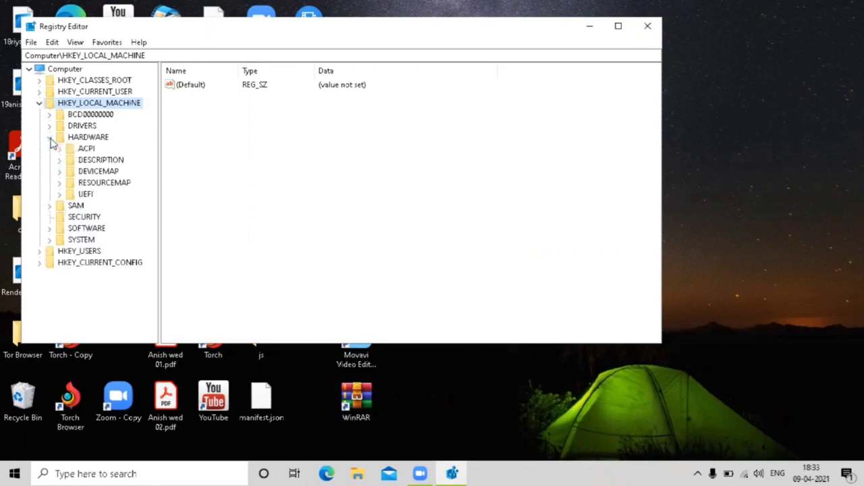
pyautogui.click(89, 150)
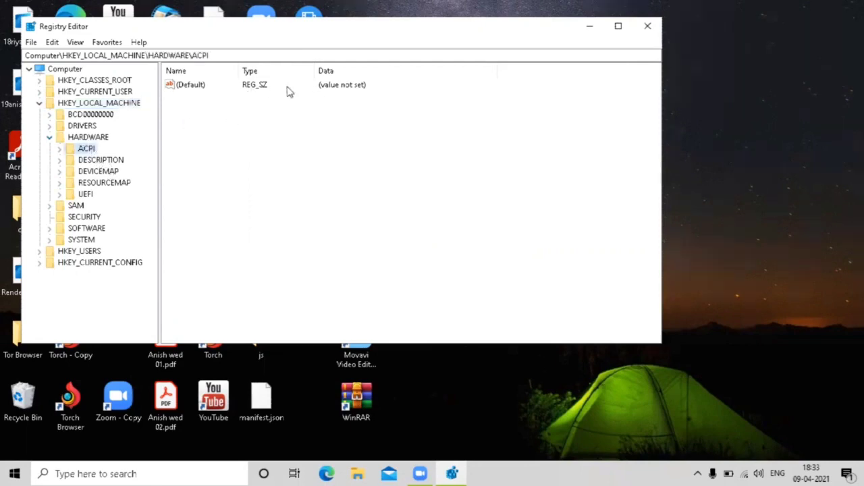
pyautogui.click(49, 138)
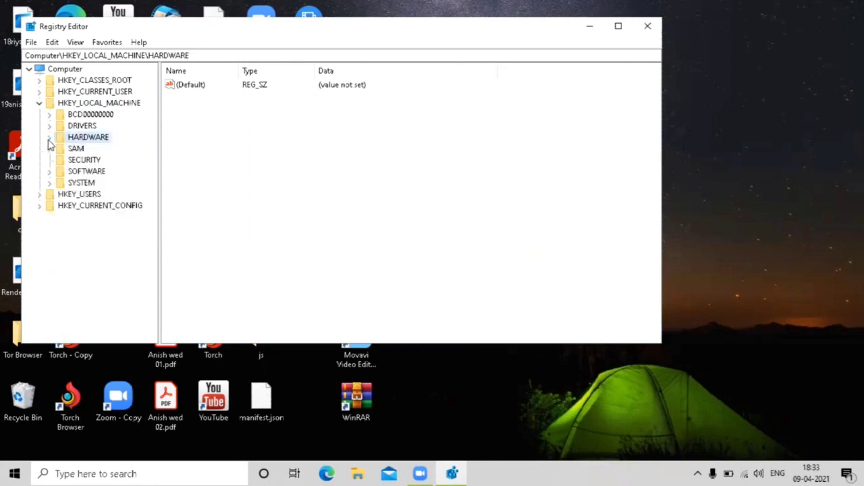
pyautogui.click(50, 182)
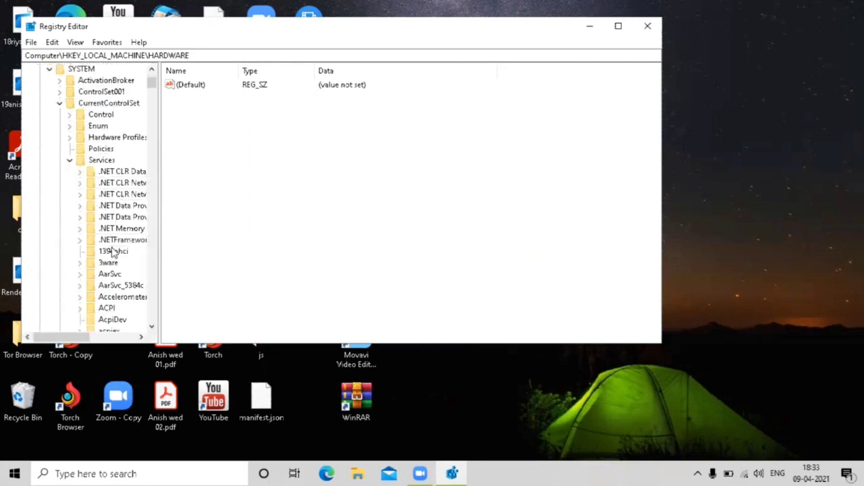
# - Jump to NlaSvc by typing nl, then open Parameters\Internet to list EnableActiveProbing
pyautogui.click(106, 284)
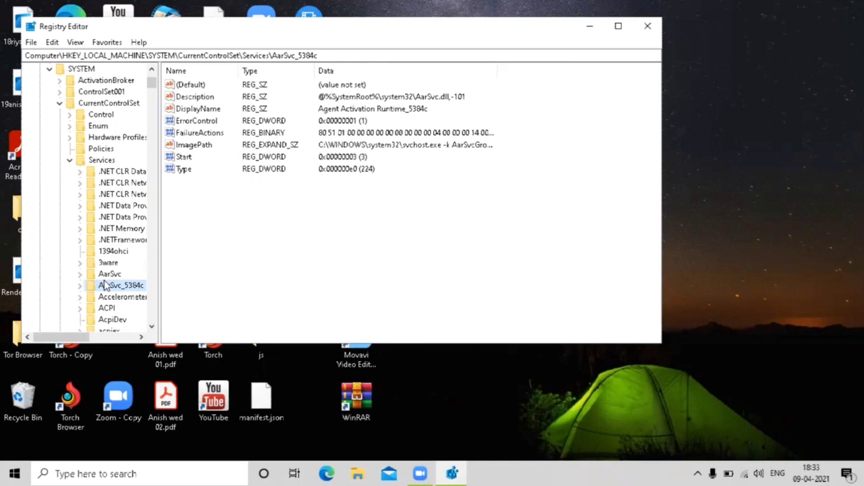
pyautogui.write('nl')
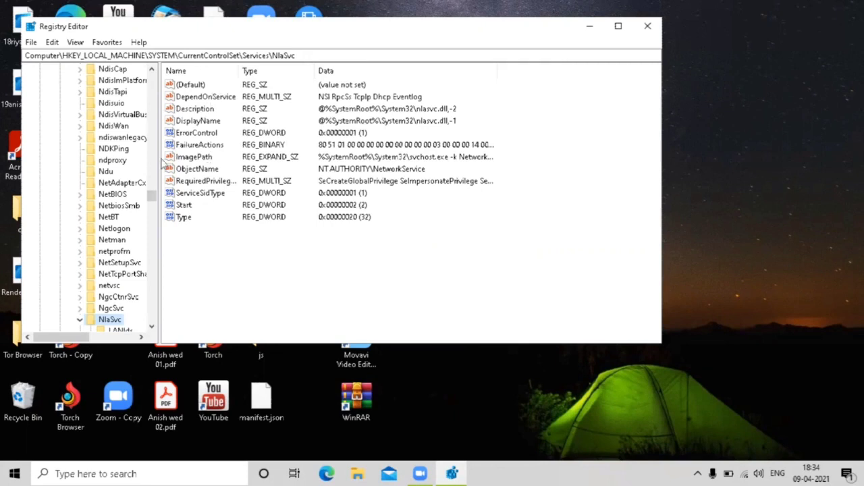
pyautogui.click(149, 328)
pyautogui.click(150, 327)
pyautogui.click(150, 328)
pyautogui.click(150, 327)
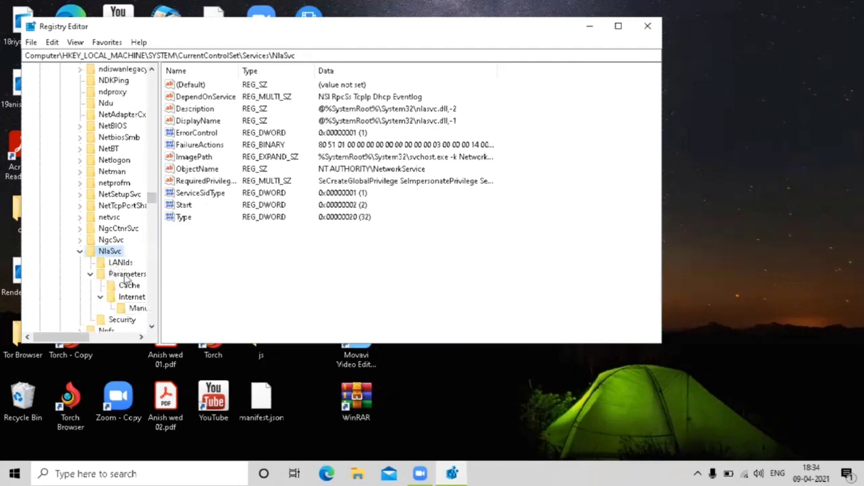
pyautogui.click(92, 276)
pyautogui.click(92, 276)
pyautogui.click(153, 329)
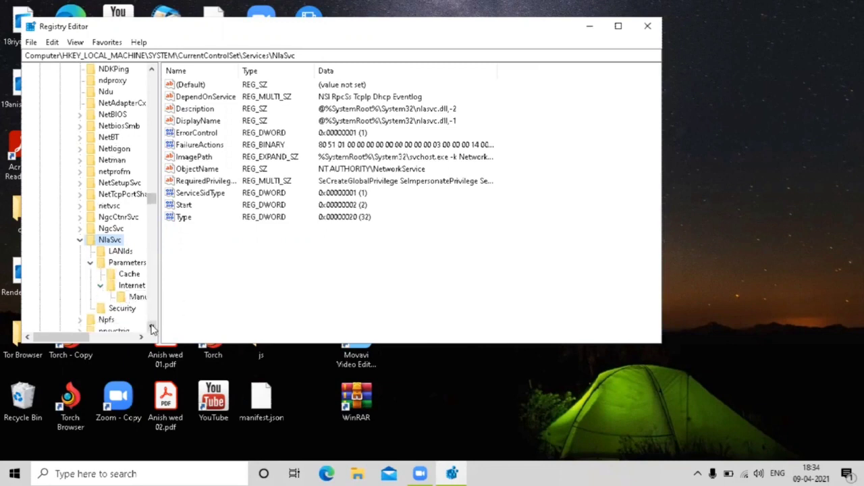
pyautogui.click(129, 285)
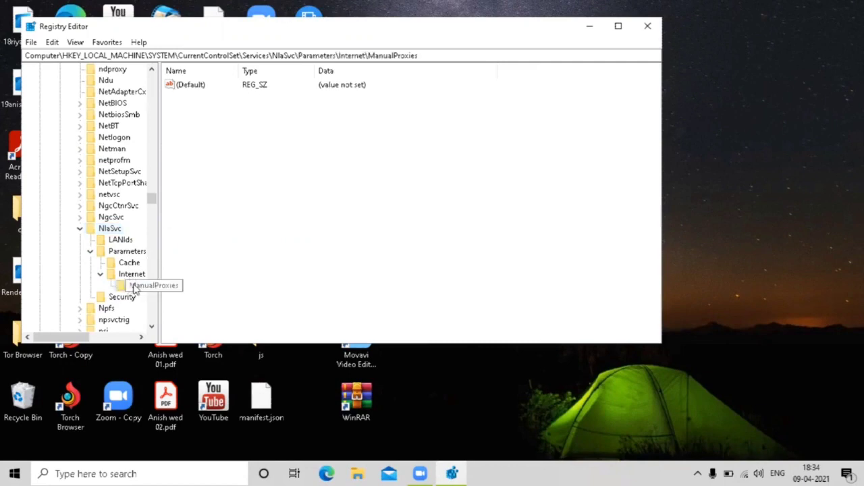
pyautogui.click(118, 280)
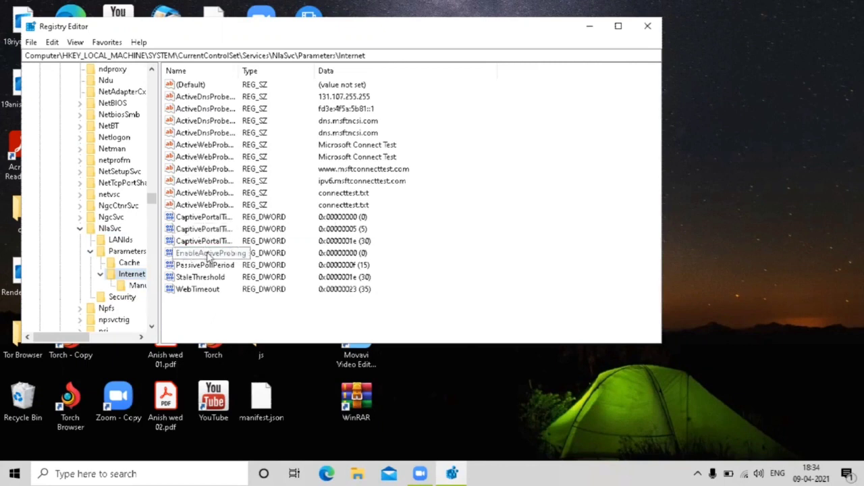
# - Edit EnableActiveProbing under the Internet key so its data reads 0x00000000
pyautogui.doubleClick(208, 255)
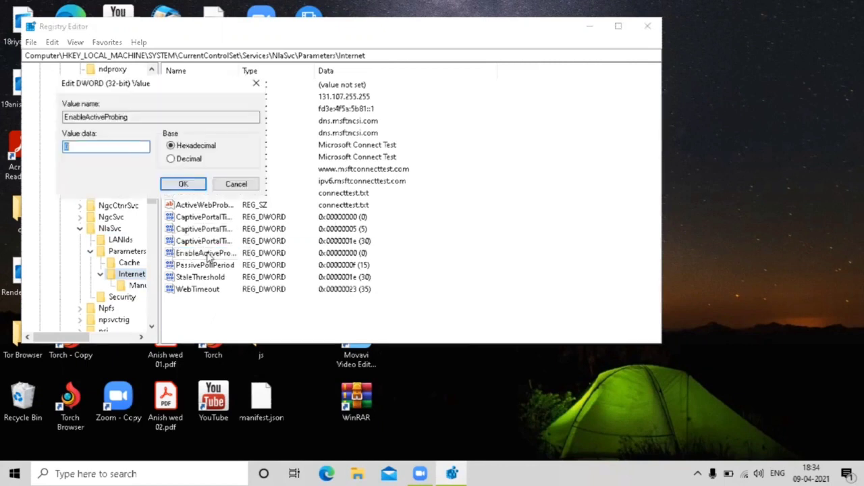
pyautogui.click(100, 150)
pyautogui.click(184, 185)
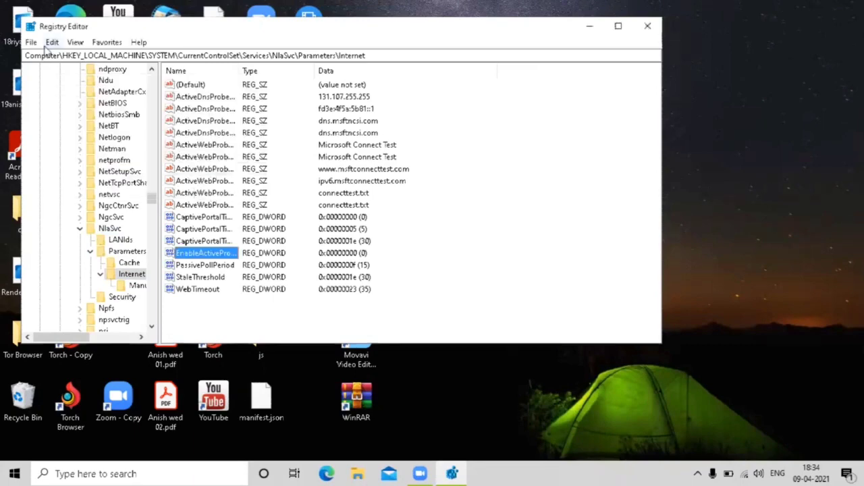
# - Close the Registry Editor window, returning to the desktop
pyautogui.click(649, 26)
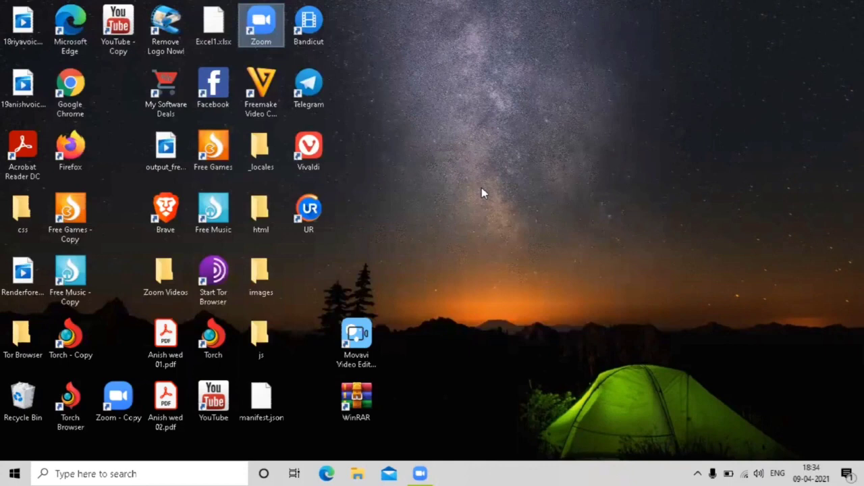